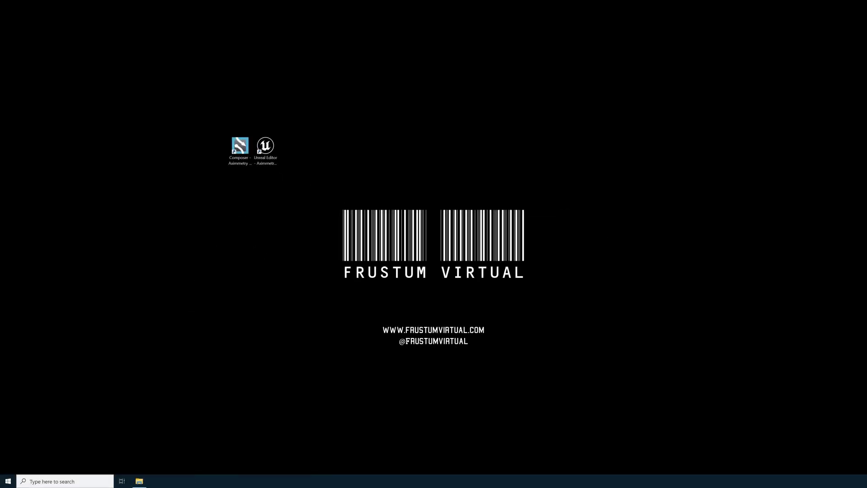
Step: Launch Aximmetry DE Composer and open Manage Devices from the Video Outputs startup page
{"action": "left_click", "coordinate": [240, 146]}
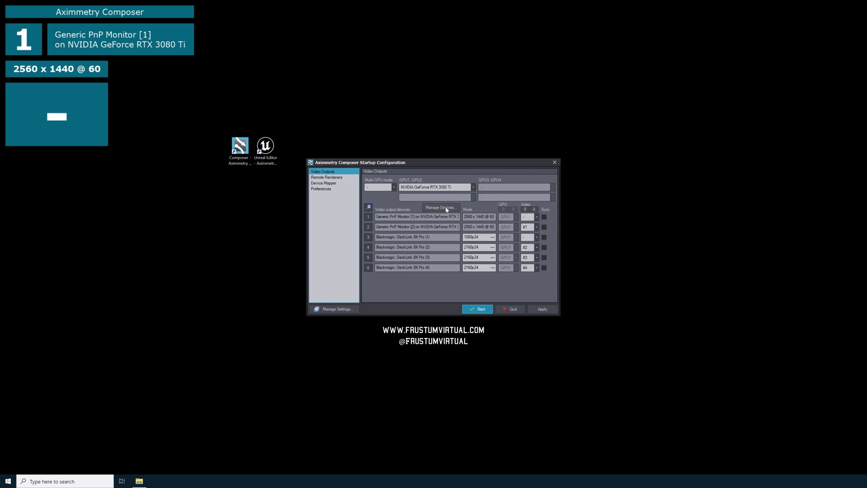
{"action": "left_click", "coordinate": [322, 184]}
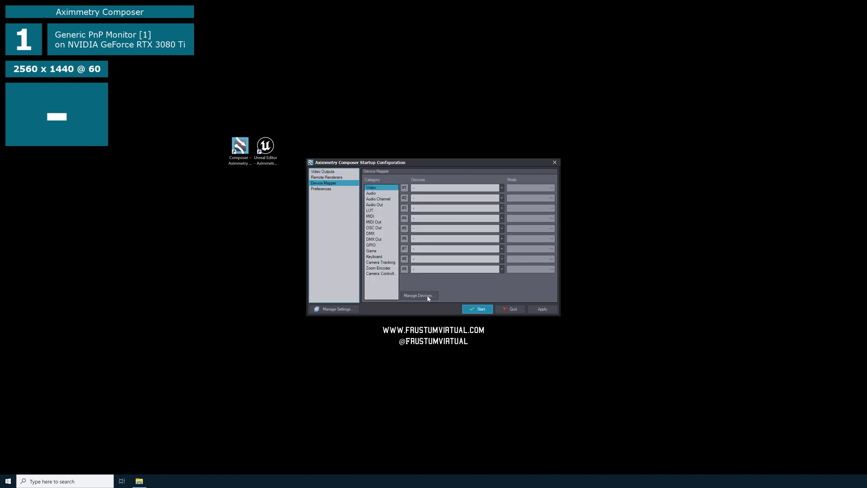
{"action": "left_click", "coordinate": [325, 173]}
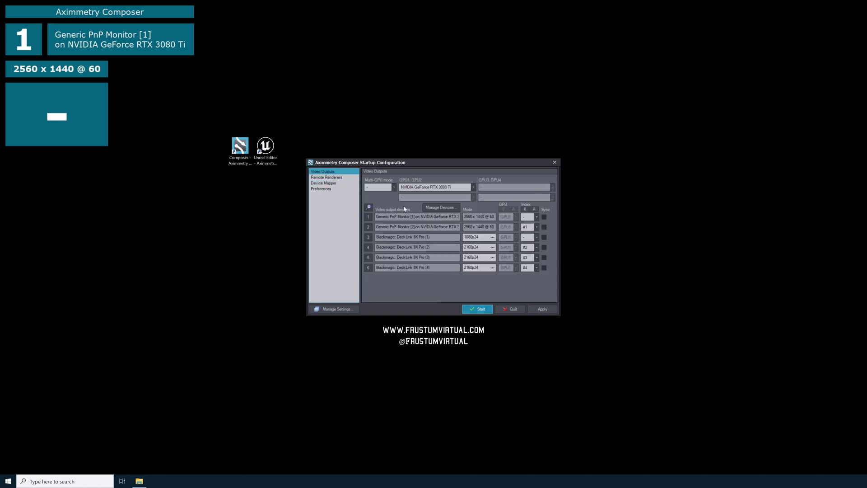
{"action": "left_click", "coordinate": [436, 208]}
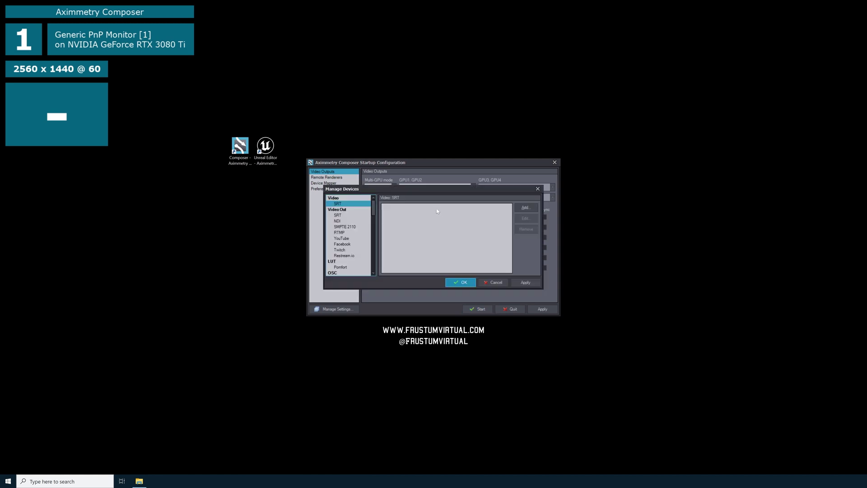
Step: Add an NDI Video Out channel named AximmetryNDI, listed as output 7
{"action": "left_click", "coordinate": [338, 221]}
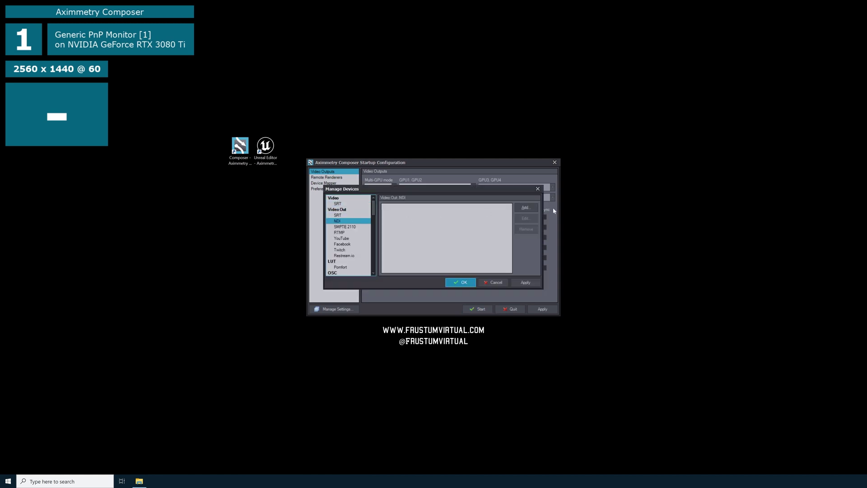
{"action": "left_click", "coordinate": [525, 209]}
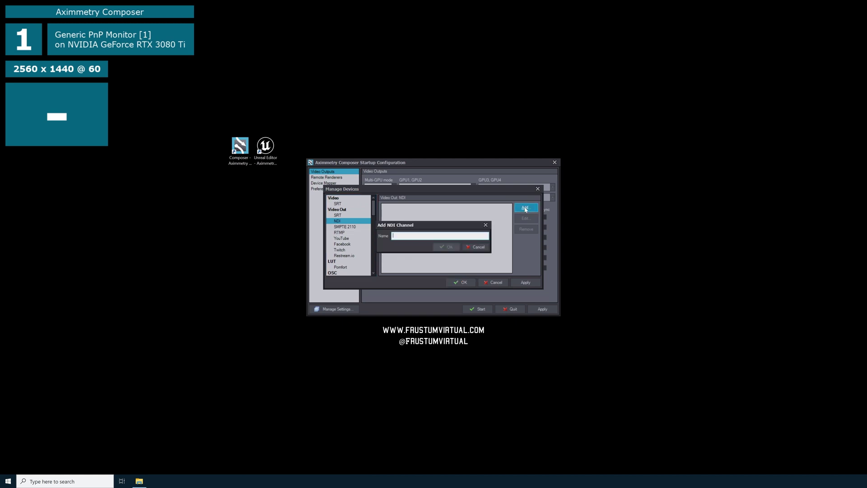
{"action": "type", "text": "AximmetryNDI"}
{"action": "left_click", "coordinate": [447, 247]}
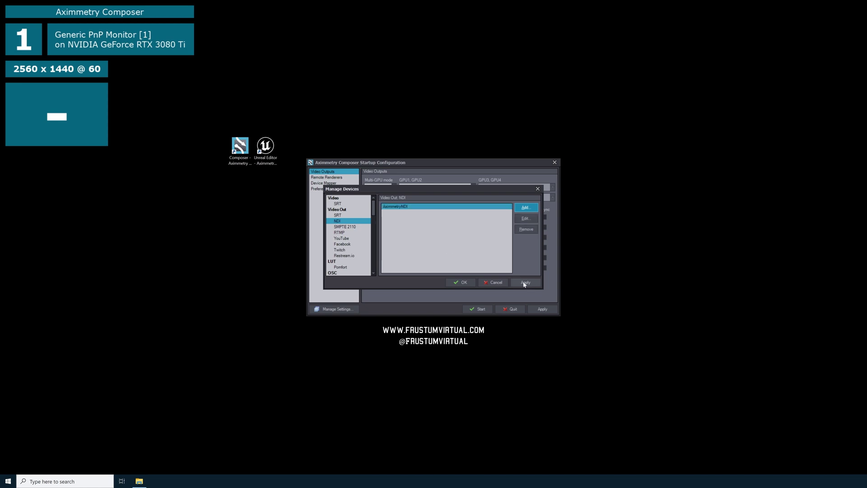
{"action": "left_click", "coordinate": [464, 283]}
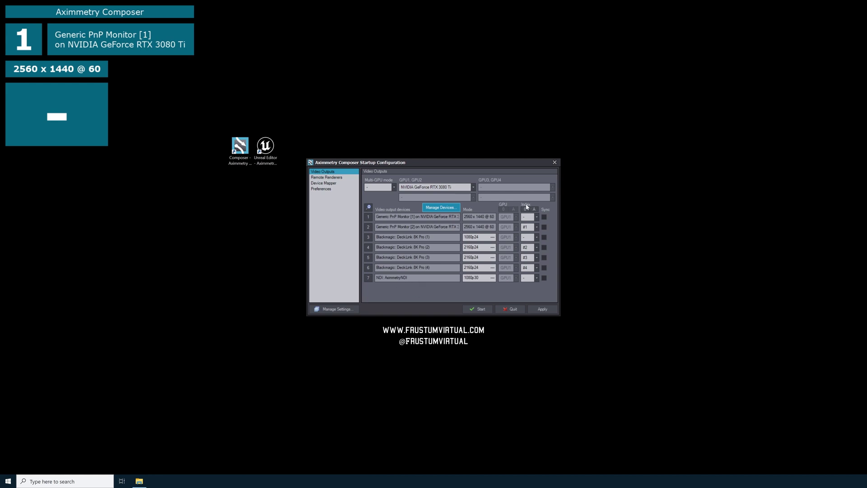
Step: Set the AximmetryNDI output to index #5 at 1080p24, then apply and start the Composer
{"action": "left_click", "coordinate": [536, 278]}
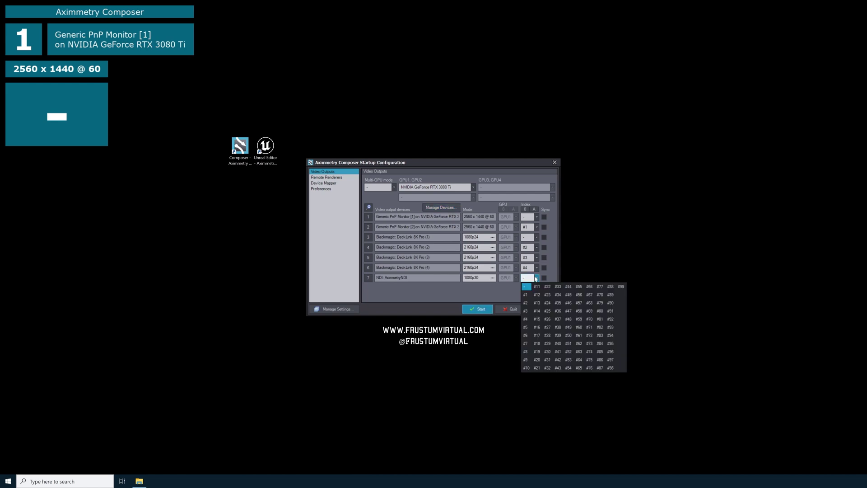
{"action": "left_click", "coordinate": [527, 336]}
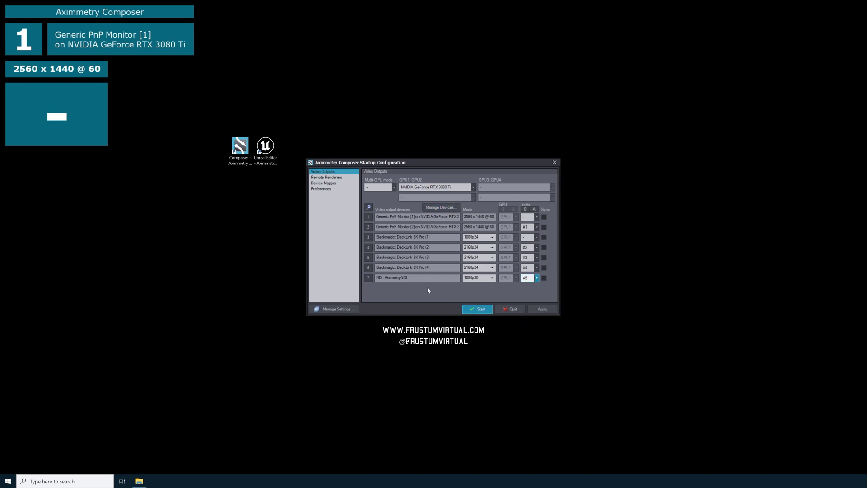
{"action": "left_click", "coordinate": [492, 277]}
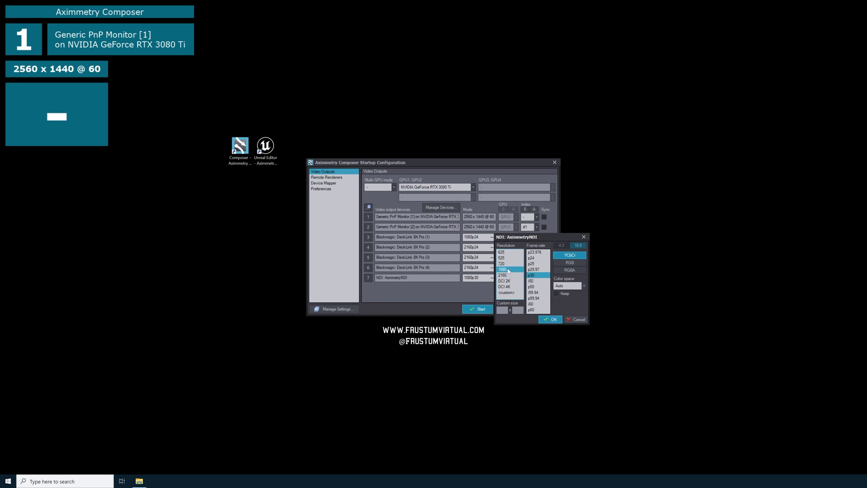
{"action": "left_click", "coordinate": [532, 258]}
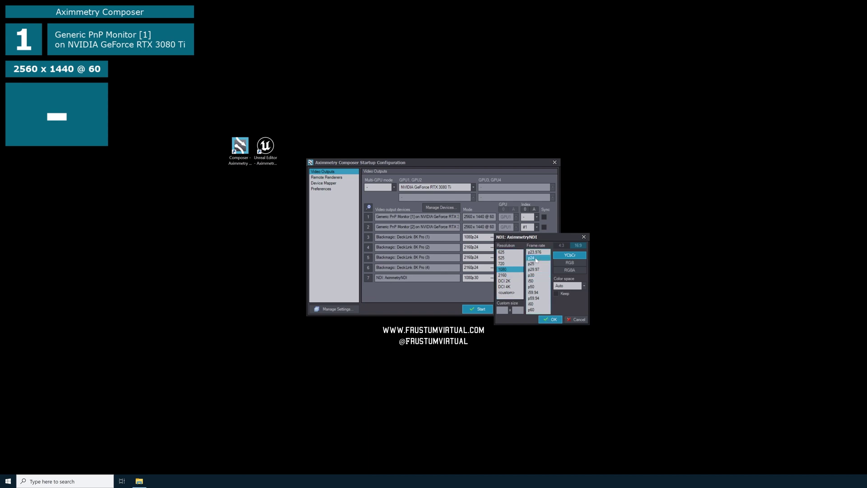
{"action": "left_click", "coordinate": [551, 321]}
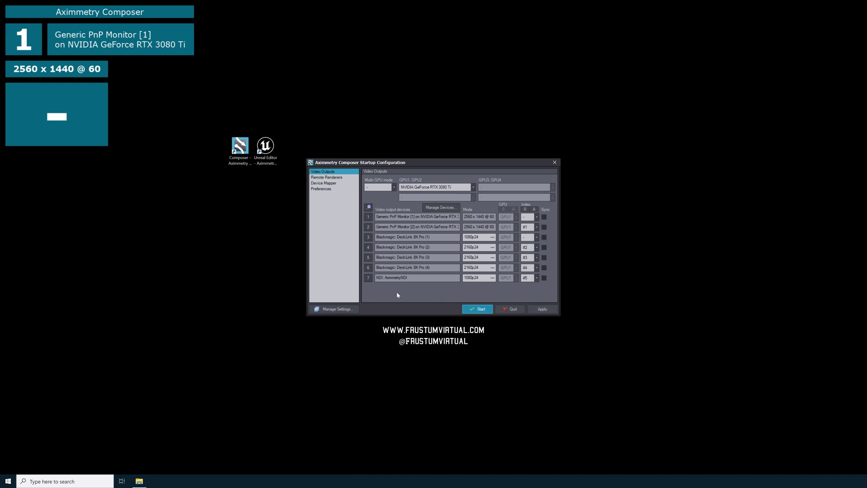
{"action": "left_click", "coordinate": [542, 309]}
{"action": "left_click", "coordinate": [474, 310]}
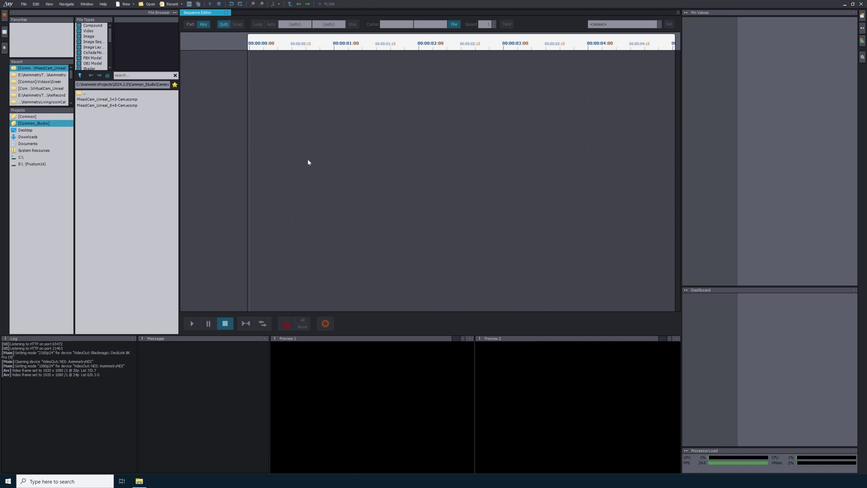
Step: Create a new compound and drag MixedCam_Unreal_3+3-Cam.xcomp into the flow, moving it upper left
{"action": "left_click", "coordinate": [130, 6]}
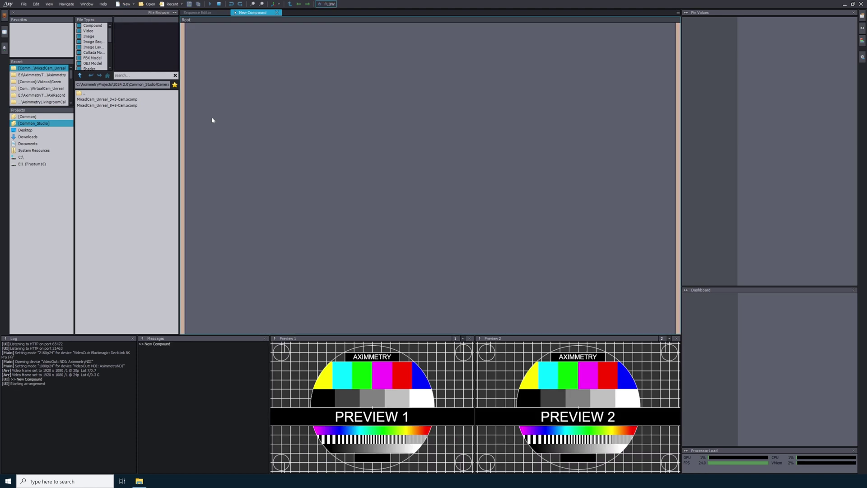
{"action": "left_click_drag", "start_coordinate": [84, 100], "coordinate": [345, 162]}
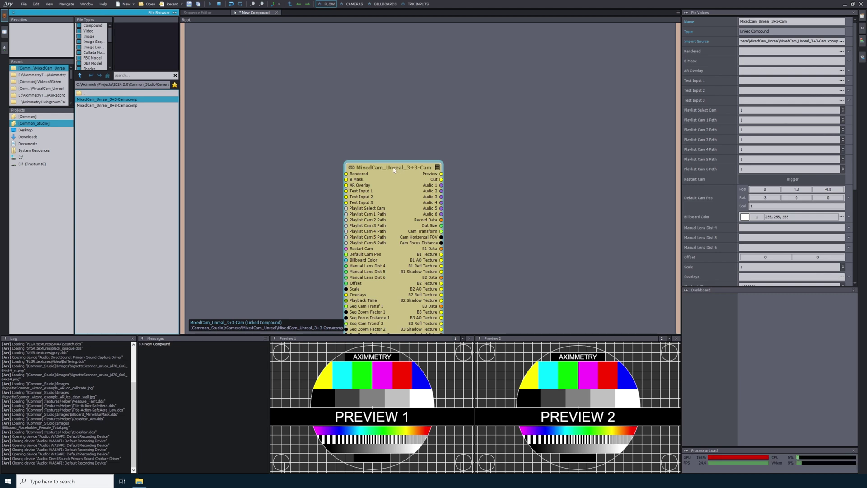
{"action": "left_click_drag", "start_coordinate": [396, 170], "coordinate": [328, 86]}
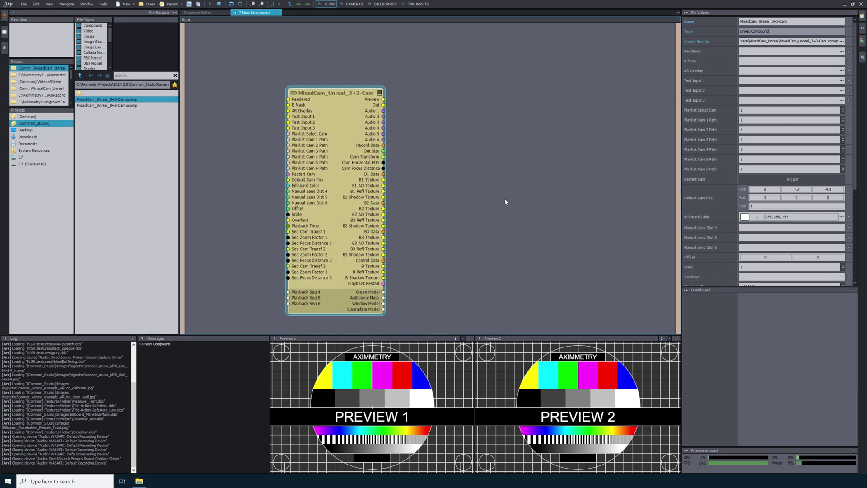
{"action": "left_click", "coordinate": [328, 434]}
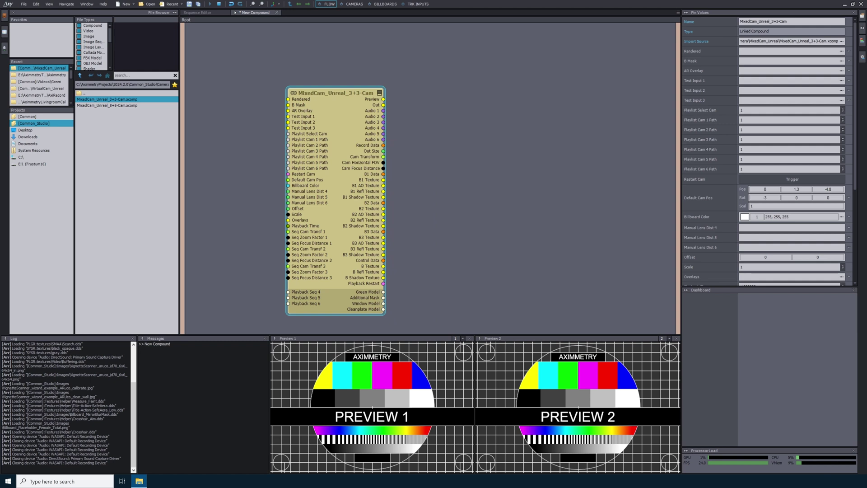
Step: Add the LivingRoomSET04 Unreal project and wire MixedCam's camera and billboard outputs into it
{"action": "left_click_drag", "start_coordinate": [634, 194], "coordinate": [437, 160]}
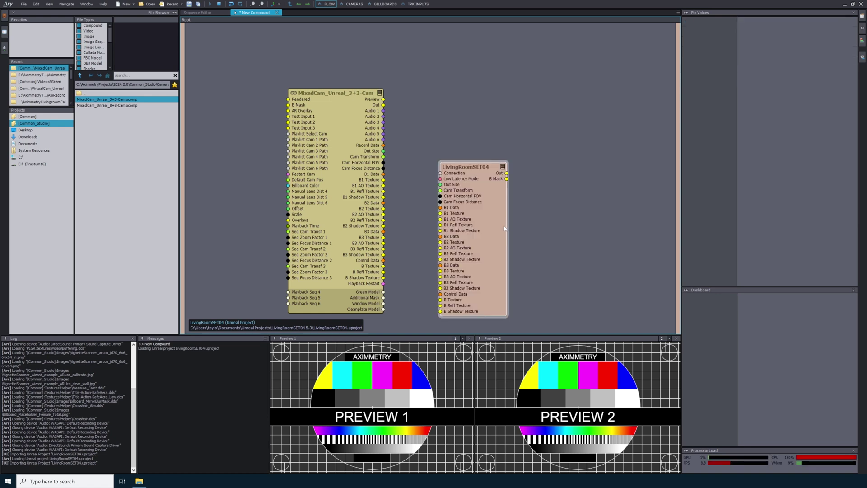
{"action": "left_click_drag", "start_coordinate": [505, 229], "coordinate": [466, 196]}
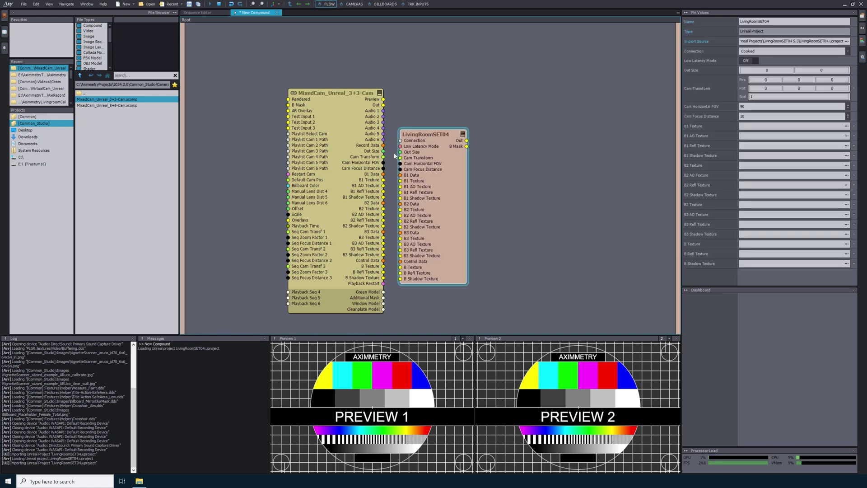
{"action": "left_click_drag", "start_coordinate": [383, 151], "coordinate": [400, 192]}
{"action": "left_click_drag", "start_coordinate": [383, 197], "coordinate": [400, 209]}
{"action": "left_click_drag", "start_coordinate": [383, 215], "coordinate": [400, 221]}
{"action": "left_click_drag", "start_coordinate": [383, 226], "coordinate": [401, 227]}
{"action": "left_click_drag", "start_coordinate": [383, 237], "coordinate": [400, 238]}
{"action": "left_click_drag", "start_coordinate": [383, 243], "coordinate": [400, 250]}
{"action": "left_click_drag", "start_coordinate": [383, 254], "coordinate": [400, 255]}
{"action": "left_click_drag", "start_coordinate": [383, 261], "coordinate": [401, 261]}
{"action": "left_click_drag", "start_coordinate": [383, 266], "coordinate": [400, 273]}
{"action": "left_click_drag", "start_coordinate": [383, 278], "coordinate": [400, 279]}
Step: Feed the Unreal render and B Mask back into MixedCam and expose its output as Out
{"action": "left_click_drag", "start_coordinate": [467, 141], "coordinate": [288, 99]}
{"action": "left_click_drag", "start_coordinate": [467, 146], "coordinate": [288, 105]}
{"action": "left_click_drag", "start_coordinate": [383, 98], "coordinate": [660, 26]}
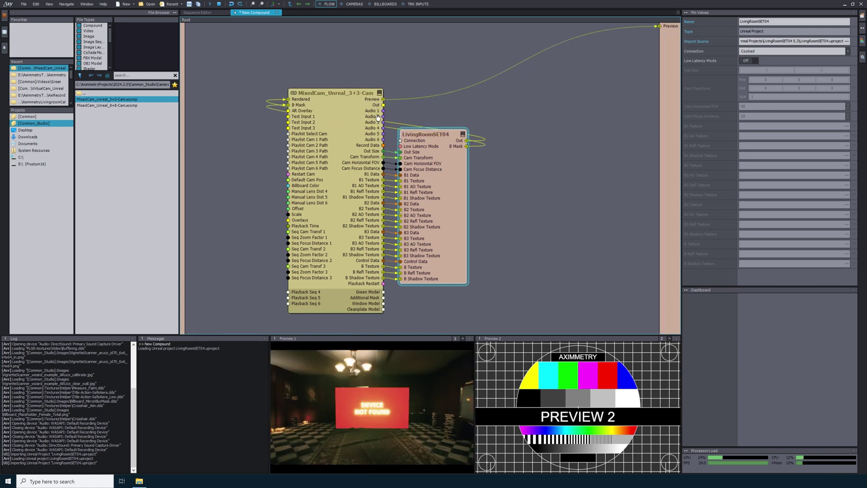
{"action": "left_click_drag", "start_coordinate": [383, 105], "coordinate": [660, 37]}
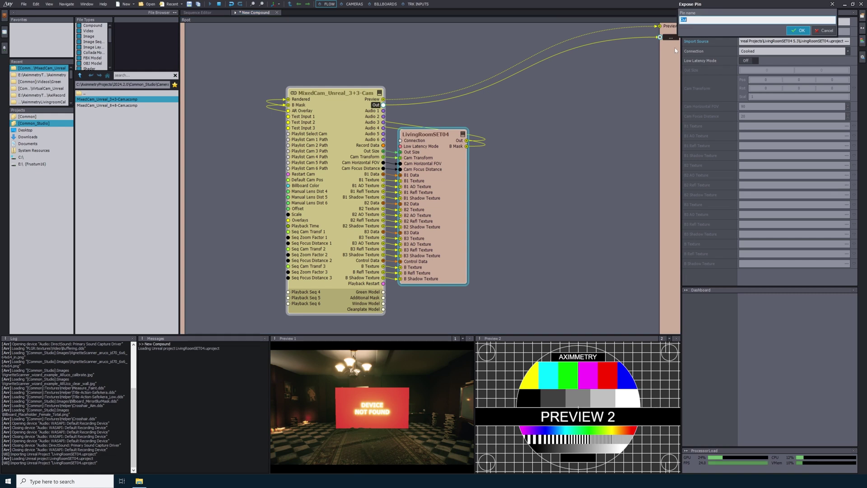
{"action": "left_click", "coordinate": [809, 31]}
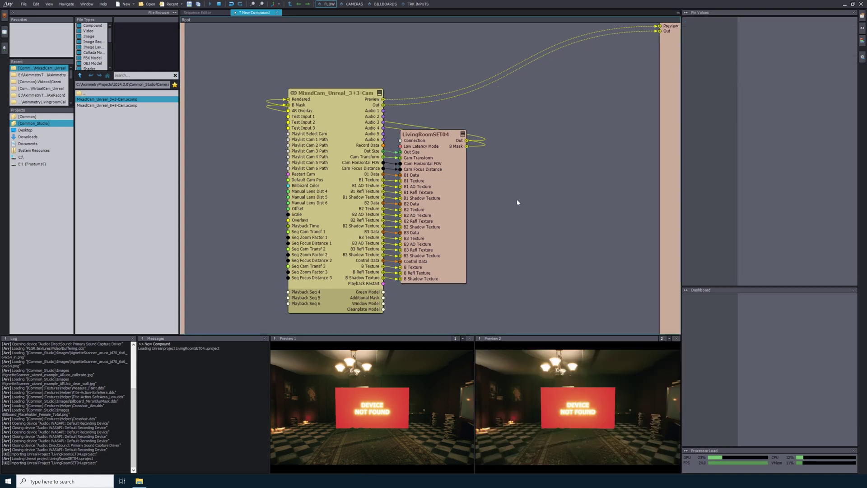
Step: Route Channel Matrix output #5 (NDI: AximmetryNDI) to source channel 2 in Preferences
{"action": "left_click", "coordinate": [35, 4]}
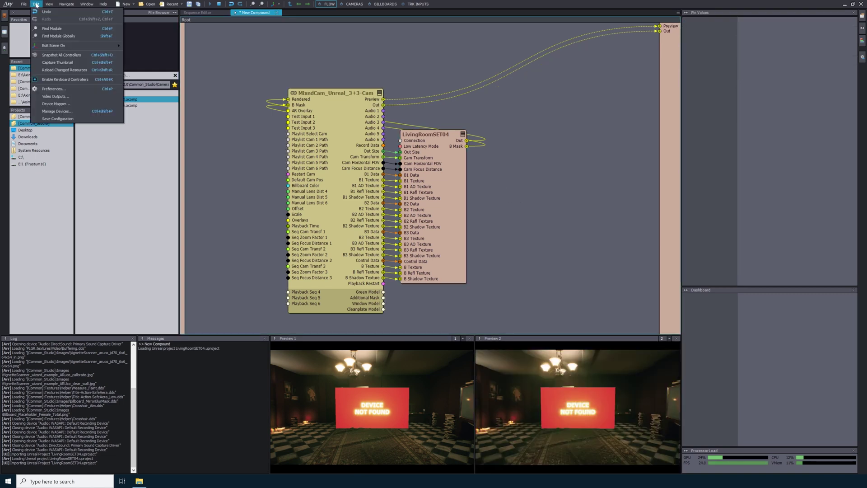
{"action": "left_click", "coordinate": [53, 88]}
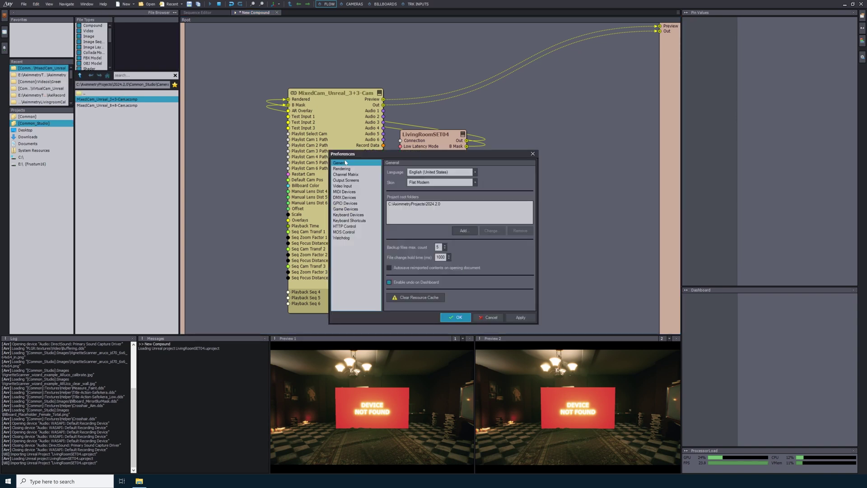
{"action": "left_click", "coordinate": [345, 174]}
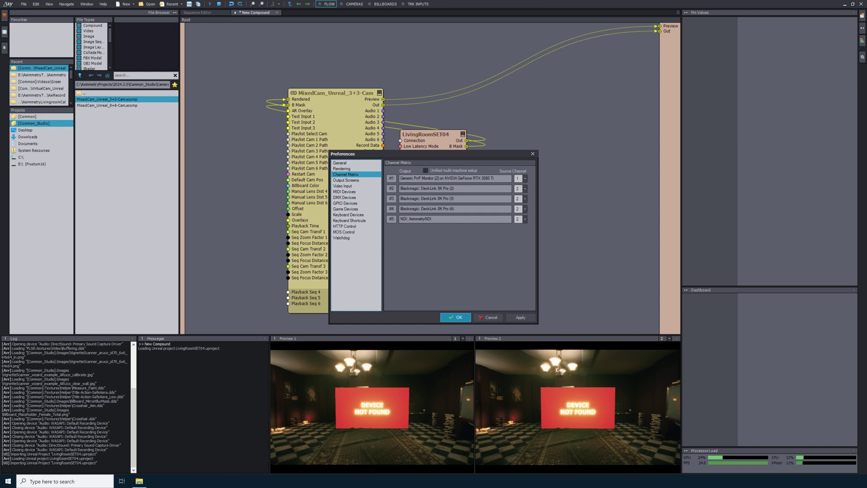
{"action": "left_click", "coordinate": [525, 219]}
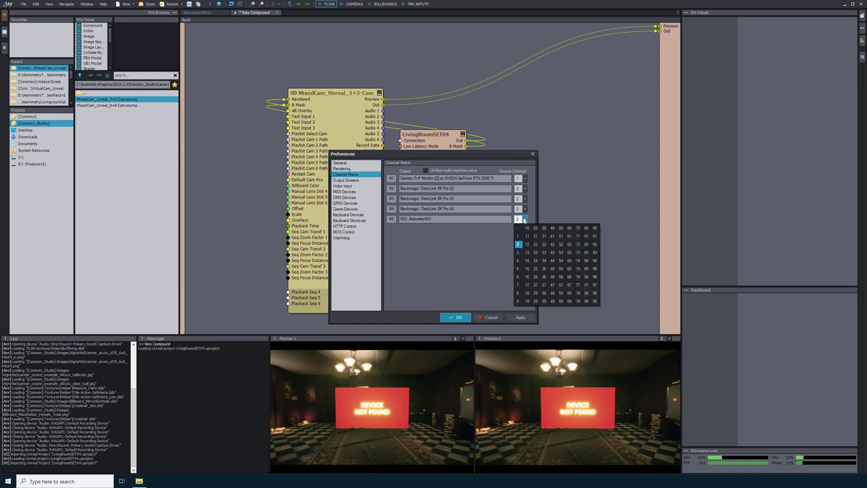
{"action": "left_click", "coordinate": [521, 248]}
{"action": "left_click", "coordinate": [457, 317]}
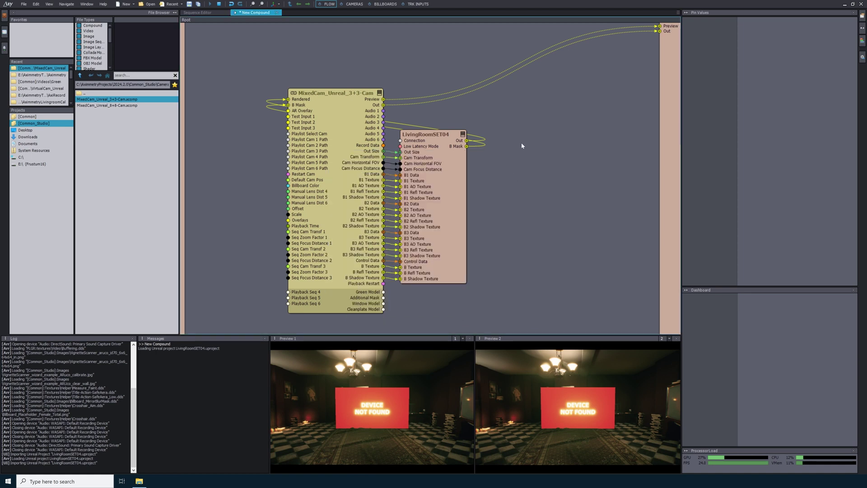
Step: Open a Preview 5 panel showing channel 5
{"action": "left_click", "coordinate": [48, 5]}
{"action": "mouse_move", "coordinate": [73, 156]}
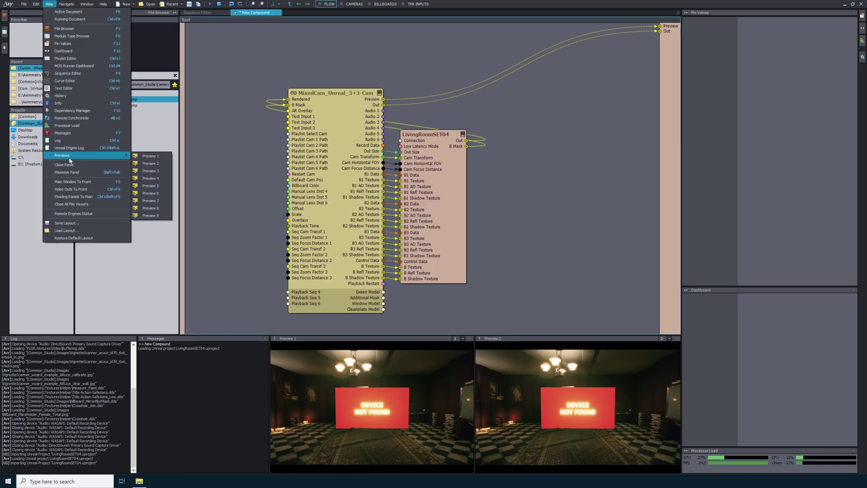
{"action": "left_click", "coordinate": [151, 189]}
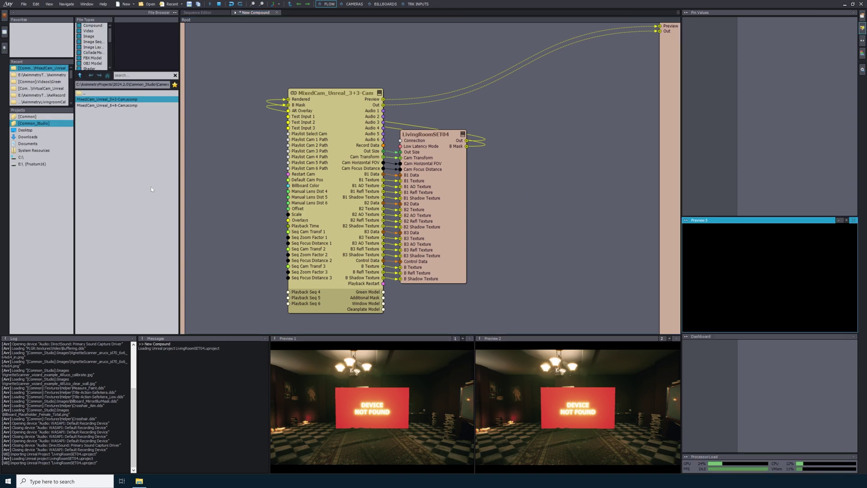
{"action": "left_click", "coordinate": [846, 220]}
{"action": "left_click", "coordinate": [785, 269]}
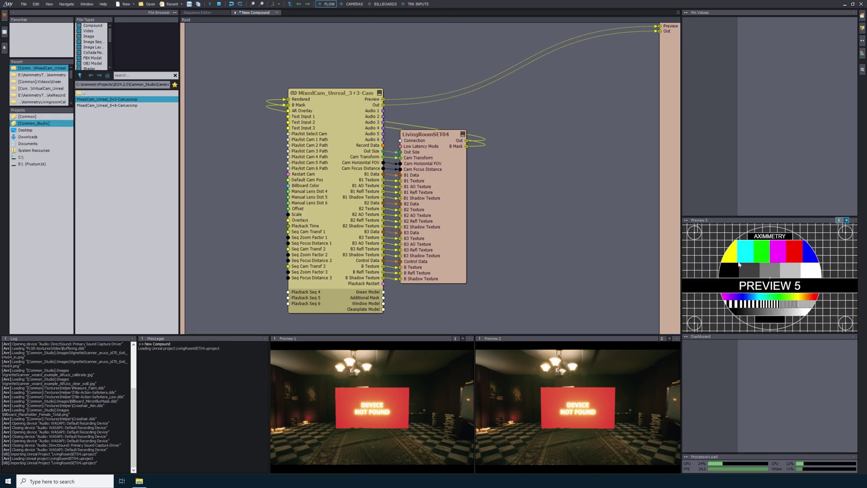
Step: Insert a Video Out module fed by MixedCam's Out, with Into Preview on and Output Index 5
{"action": "right_click", "coordinate": [490, 183]}
{"action": "left_click", "coordinate": [509, 188]}
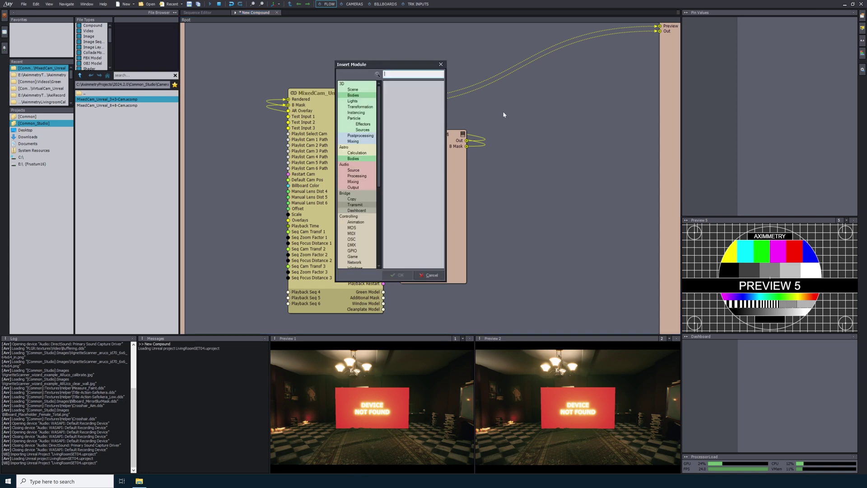
{"action": "type", "text": "video"}
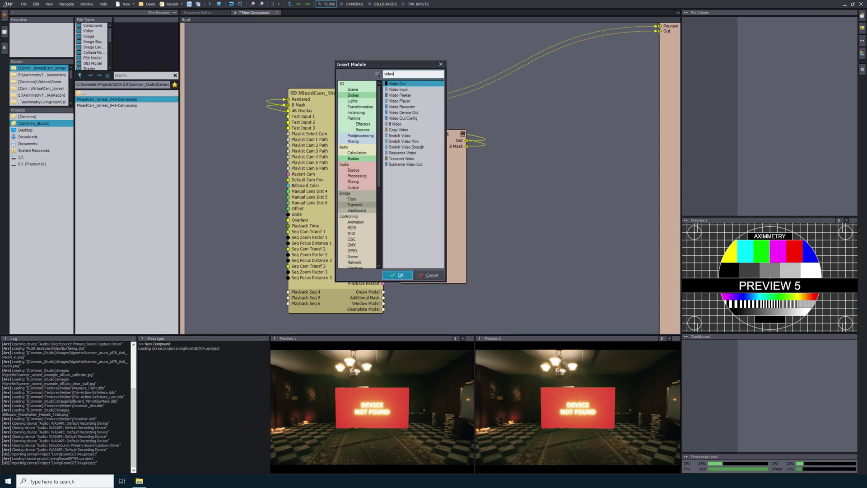
{"action": "left_click", "coordinate": [397, 276]}
{"action": "left_click_drag", "start_coordinate": [504, 183], "coordinate": [562, 99]}
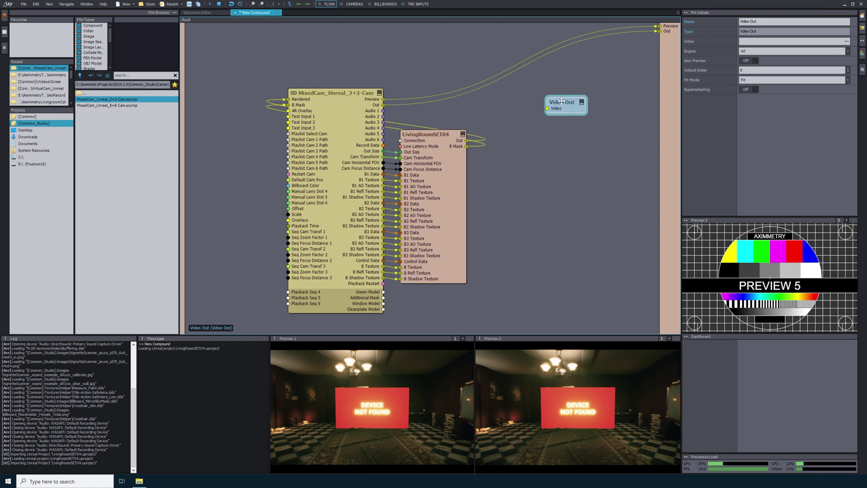
{"action": "left_click_drag", "start_coordinate": [383, 105], "coordinate": [563, 101]}
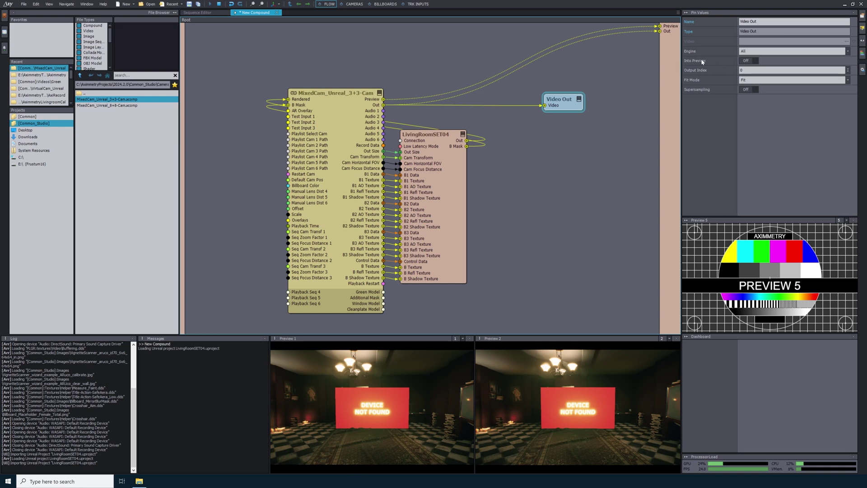
{"action": "left_click", "coordinate": [747, 61]}
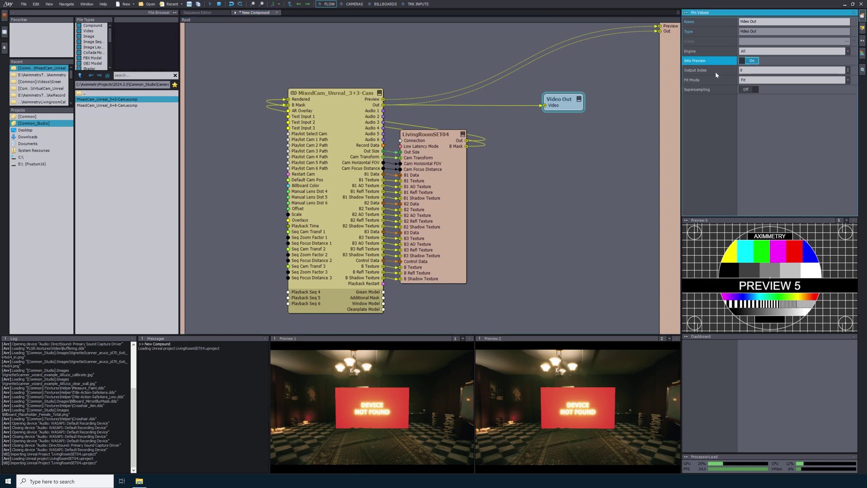
{"action": "left_click", "coordinate": [731, 71]}
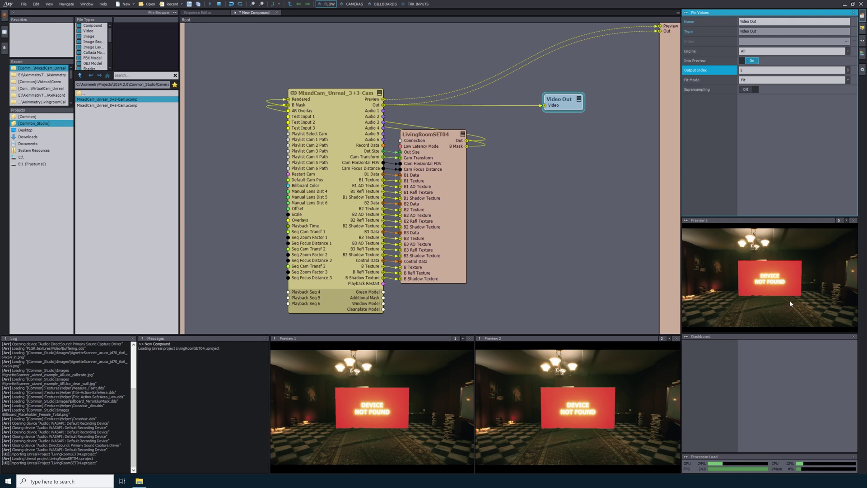
{"action": "left_click_drag", "start_coordinate": [563, 101], "coordinate": [566, 106]}
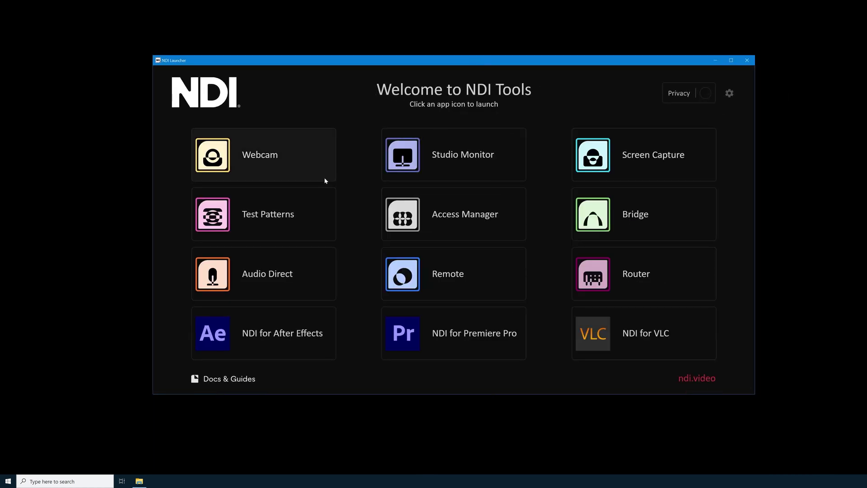
Step: Watch the AximmetryNDI source in NDI Studio Monitor, then return to the Composer
{"action": "left_click", "coordinate": [461, 143]}
{"action": "left_click", "coordinate": [90, 97]}
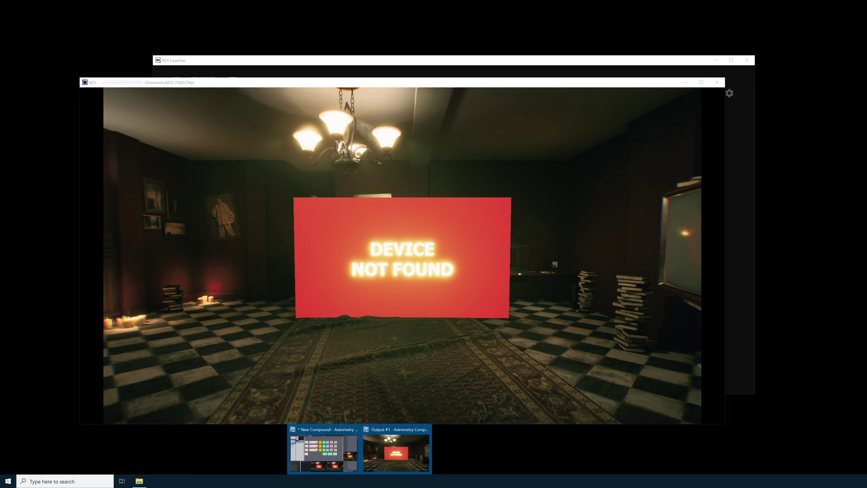
{"action": "left_click", "coordinate": [323, 449]}
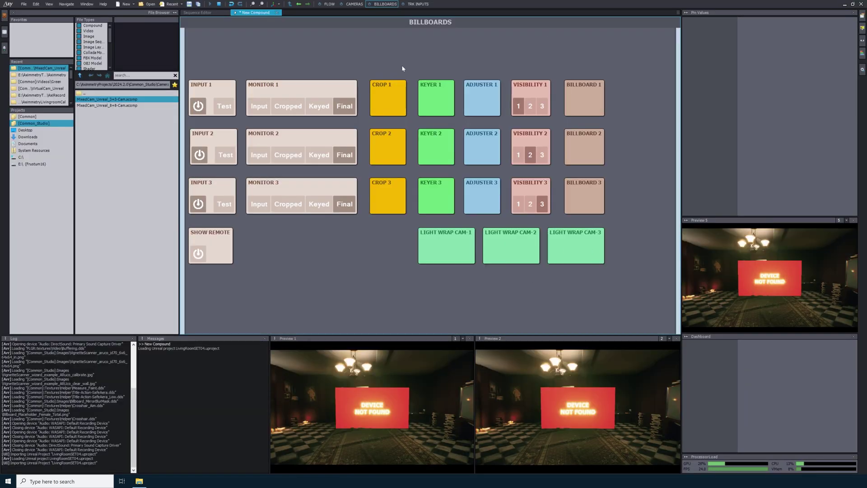
Step: Select INPUT 1 on the Billboards board and list its Input Device choices, including NDI
{"action": "left_click", "coordinate": [199, 89]}
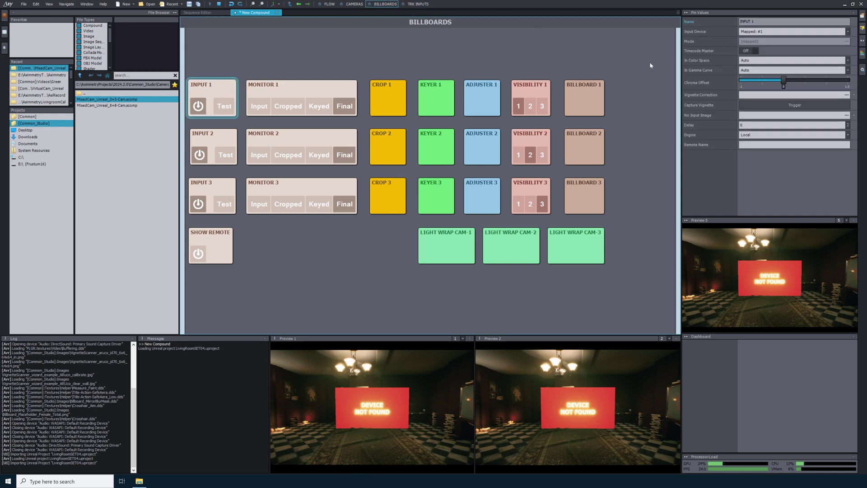
{"action": "left_click", "coordinate": [788, 32]}
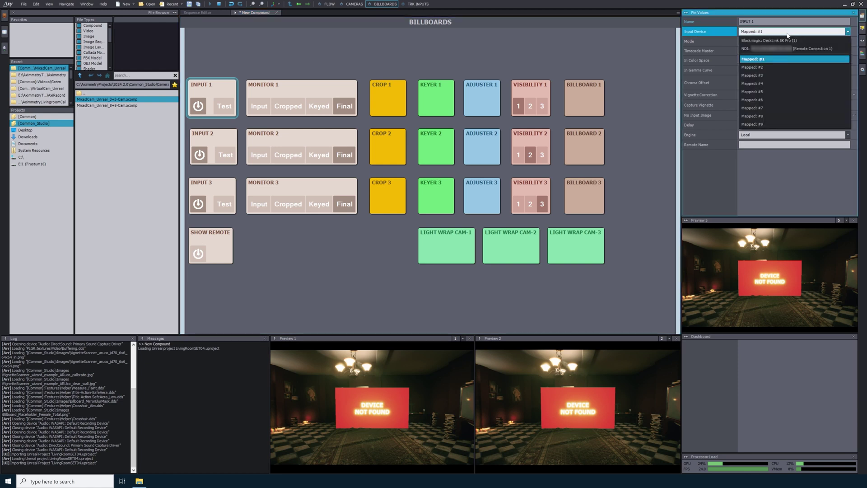